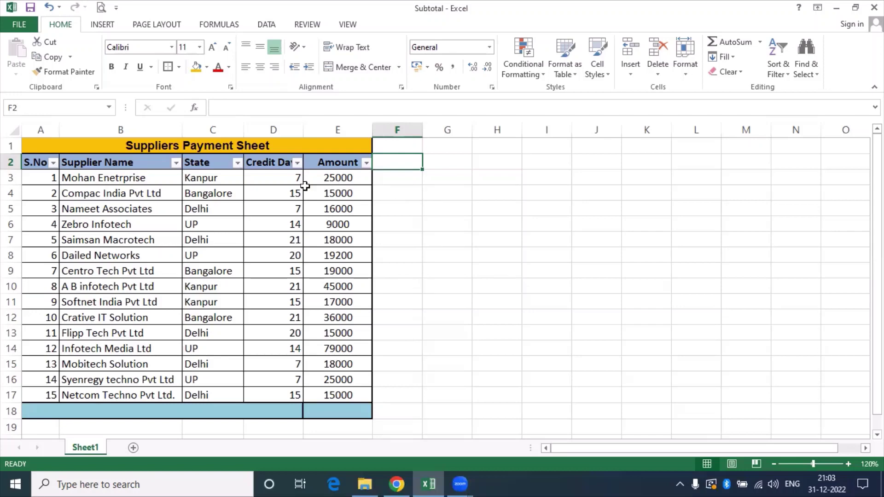
click(237, 209)
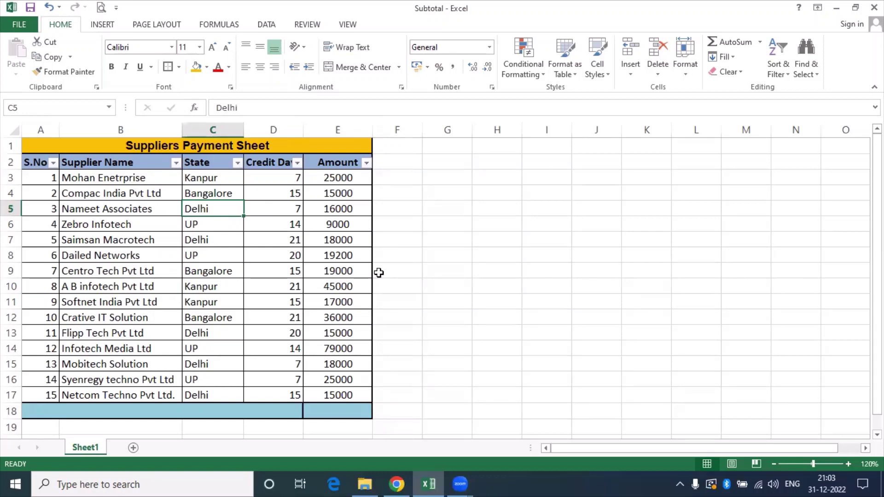
click(281, 129)
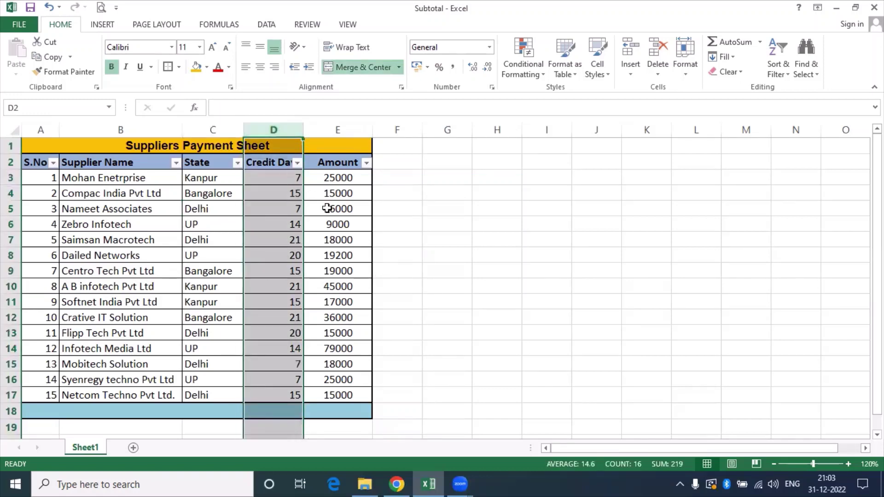
click(341, 208)
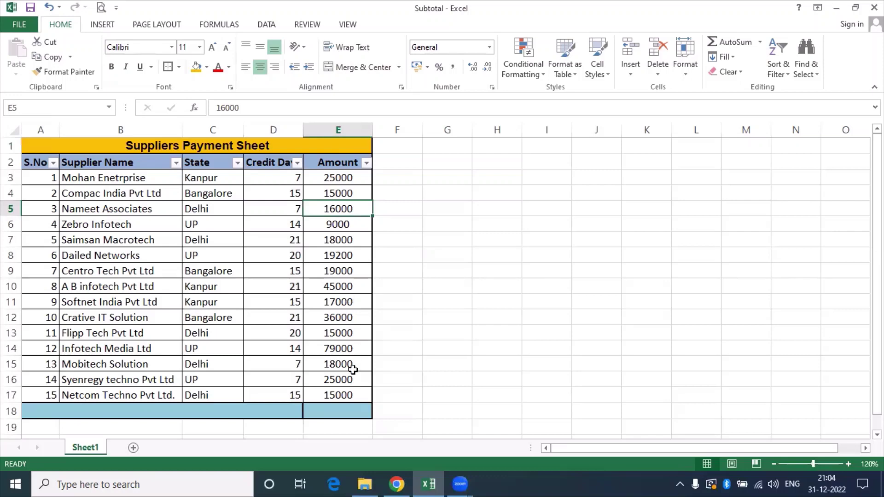
Step: Total the Amount column in cell E18 with AutoSum over E3:E17
click(338, 408)
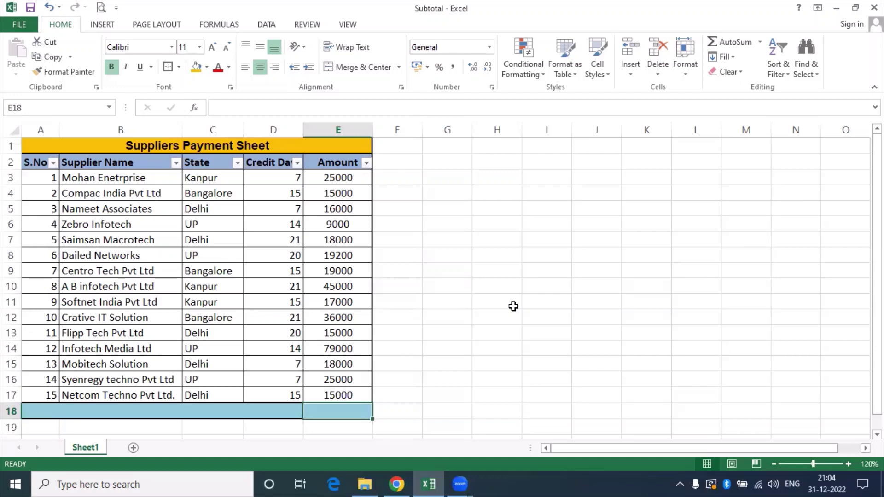
key(alt)
key(alt)
key(alt+equal)
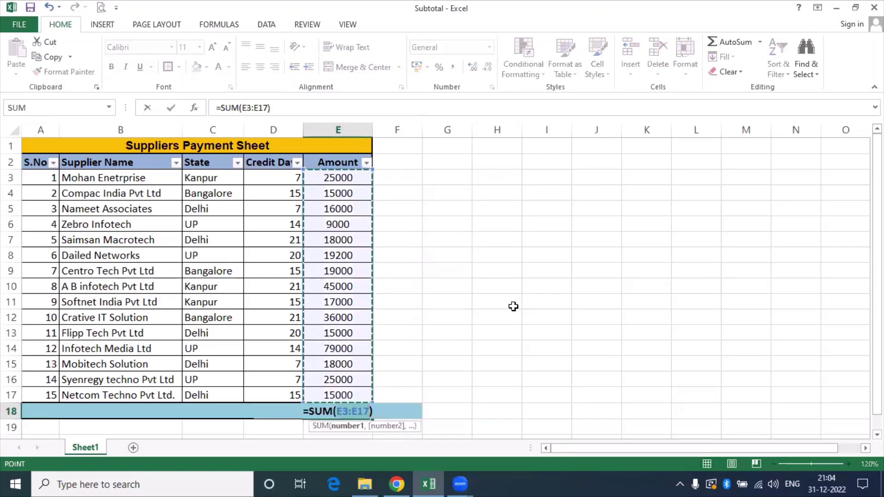
key(Return)
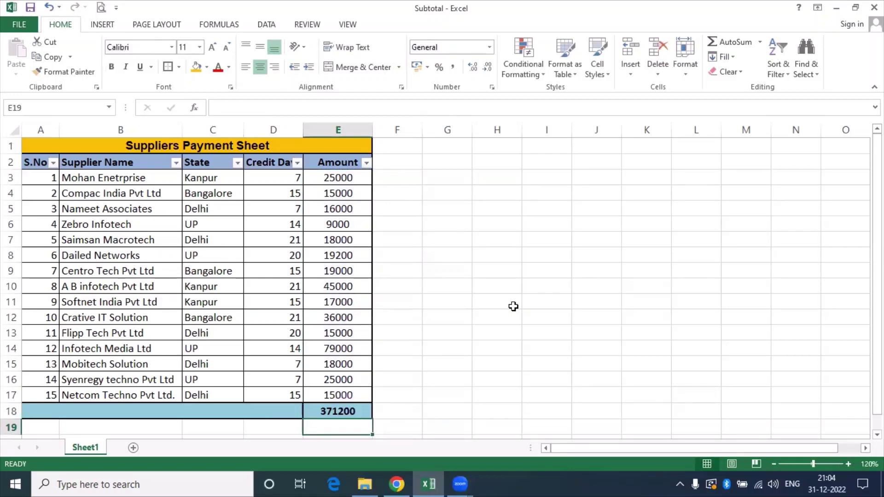
key(Up)
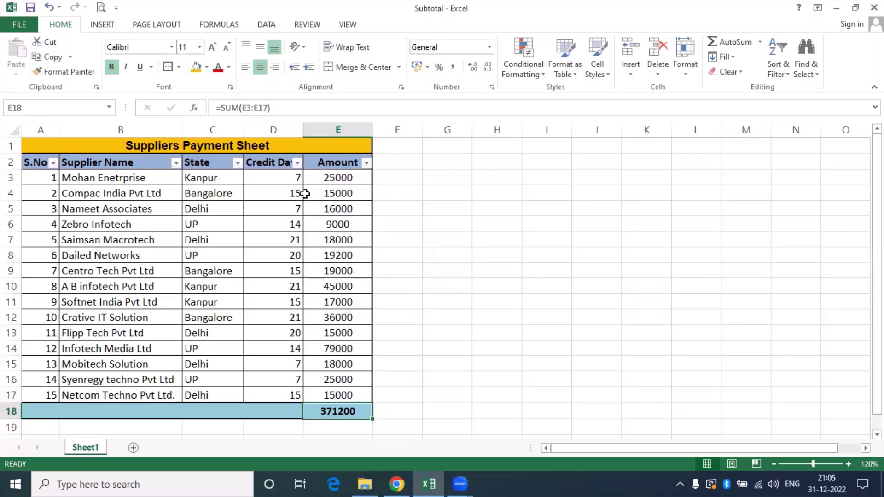
Step: Filter the Credit Days column to 15 and blanks, and select the visible amounts to check their sum
click(297, 163)
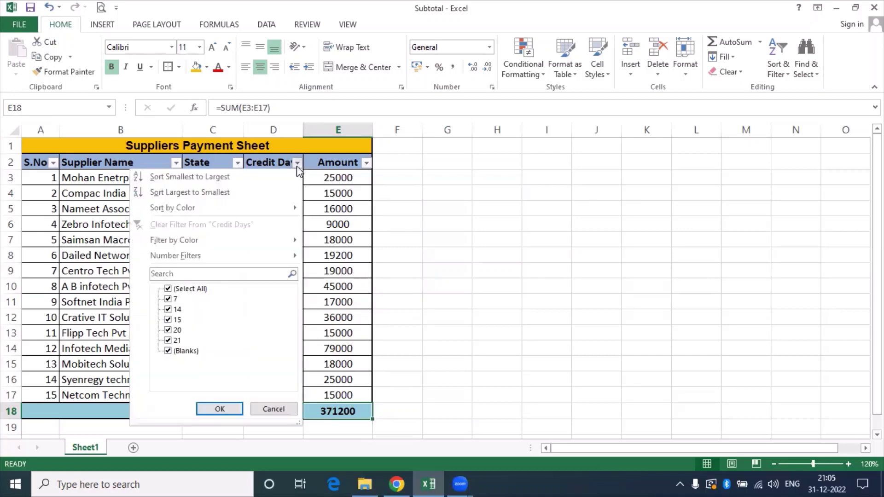
click(190, 289)
click(177, 320)
click(184, 351)
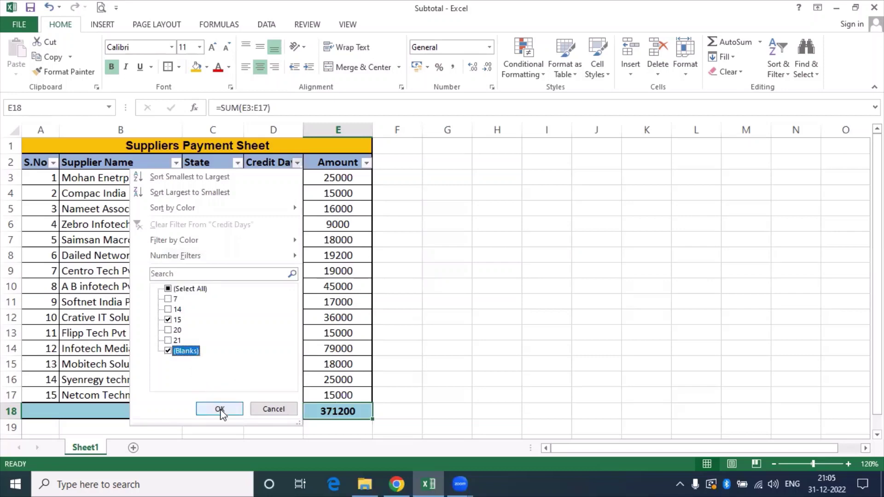
click(219, 408)
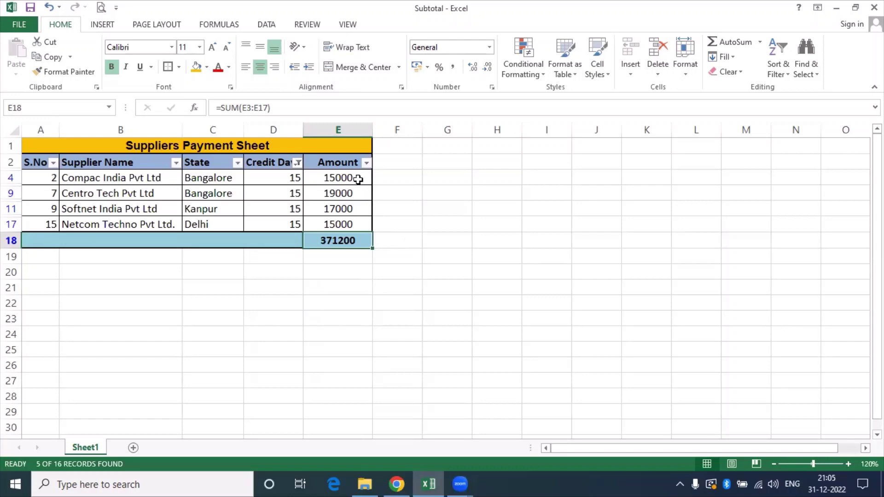
drag(358, 178, 359, 225)
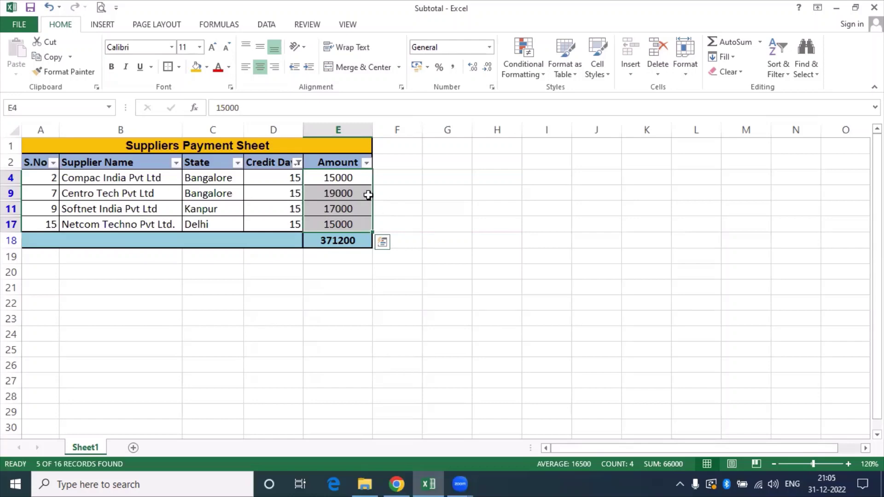
Step: Clear the filter from the Credit Days column and deselect the amounts
click(297, 162)
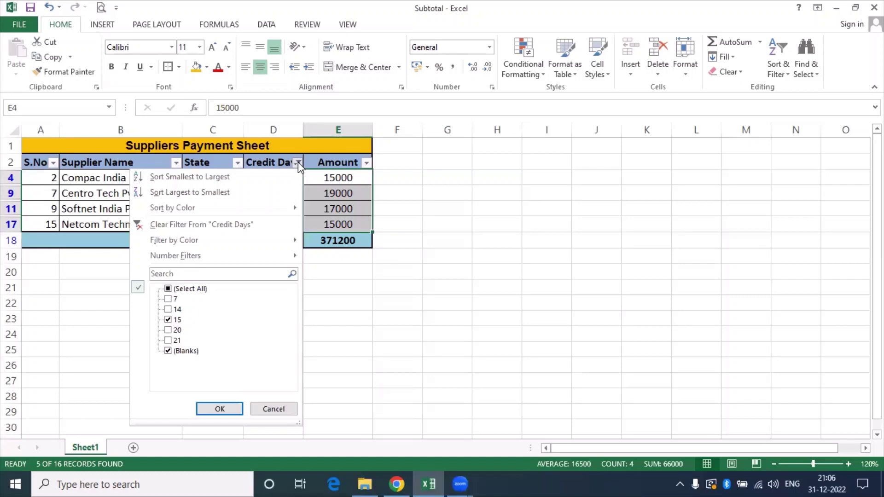
click(200, 226)
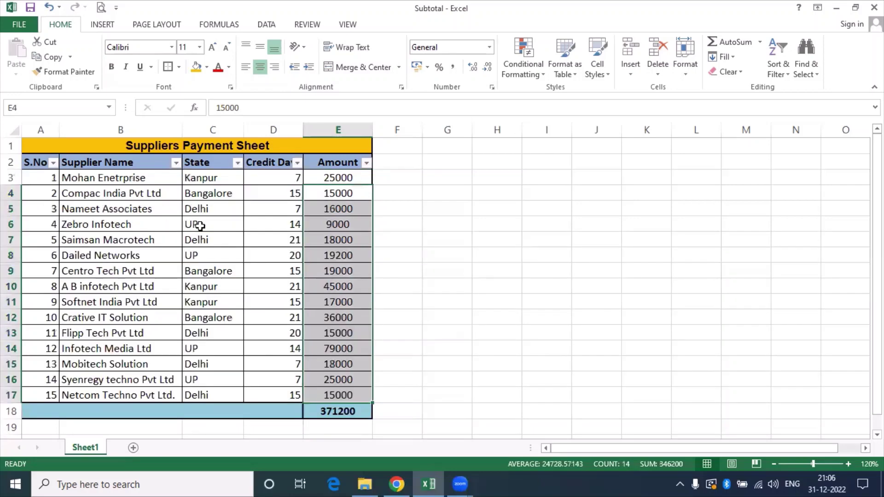
click(436, 267)
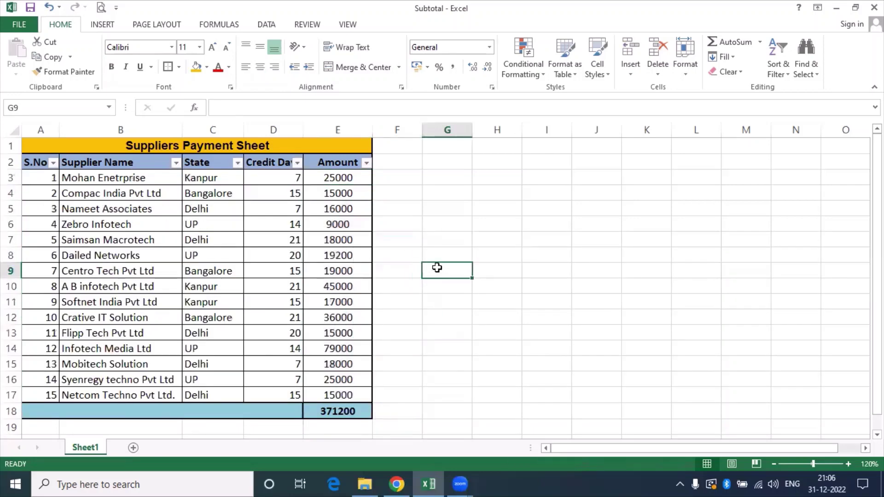
Step: Replace the total in cell E18 with =SUBTOTAL(9,E3:E17), using function number 9 for SUM
click(336, 411)
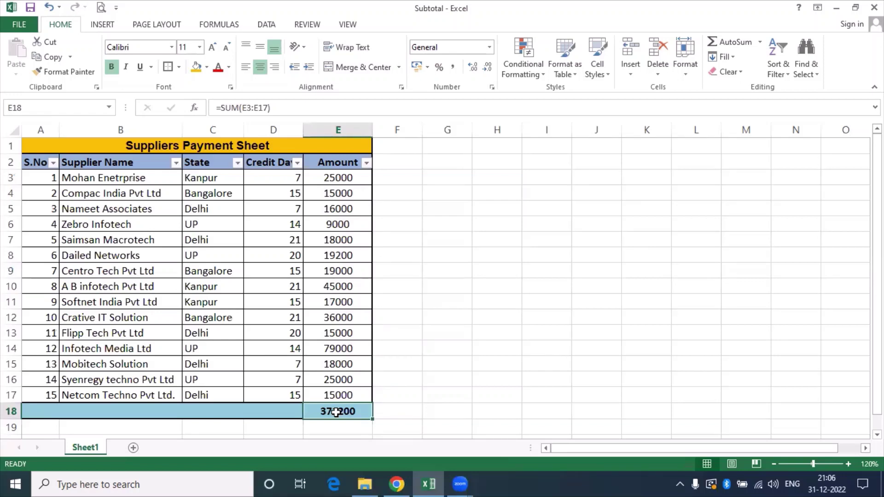
text(=)
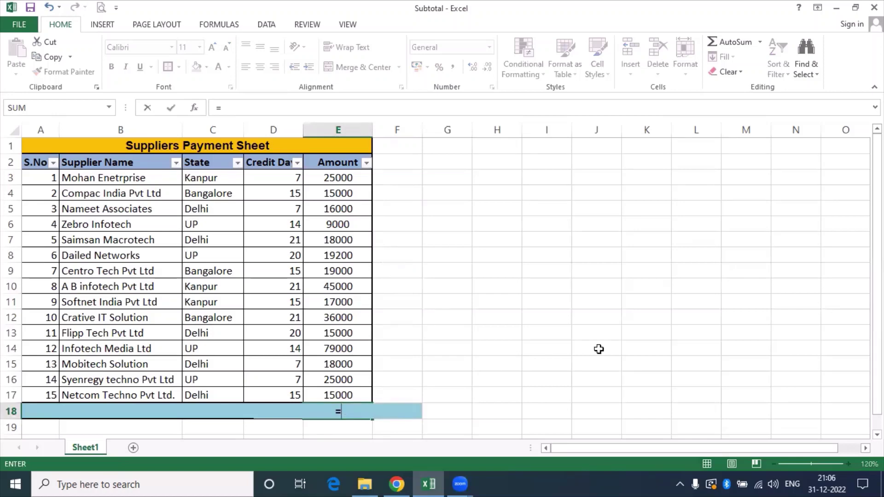
text(s)
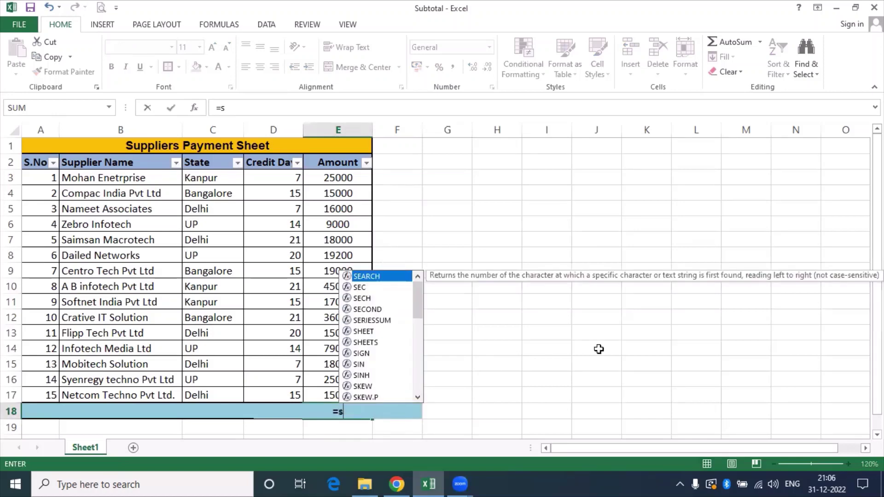
text(ubto)
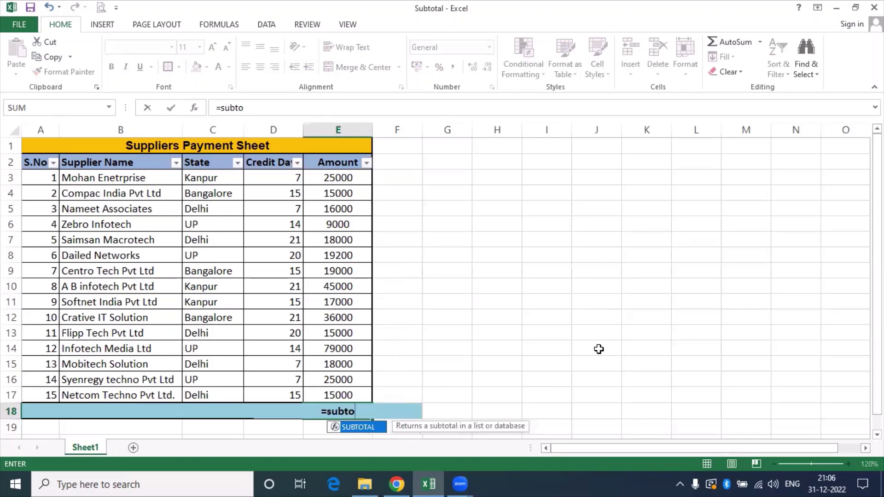
key(Tab)
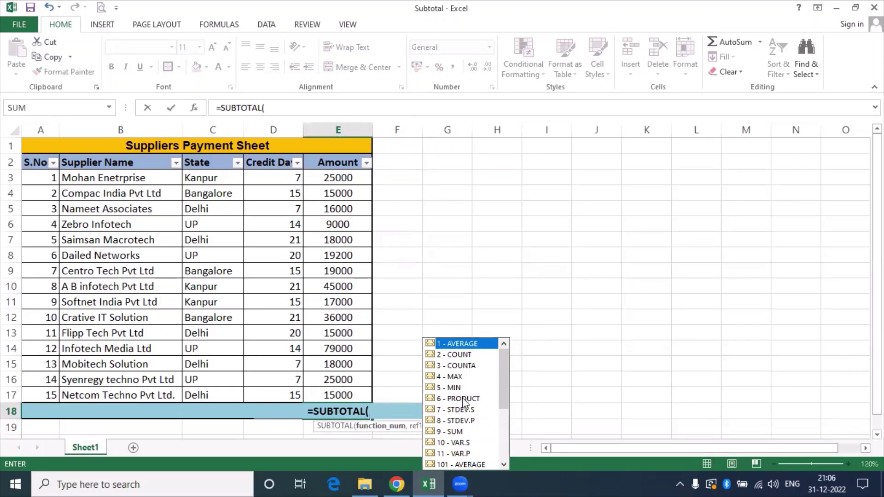
drag(505, 384, 504, 378)
double_click(454, 433)
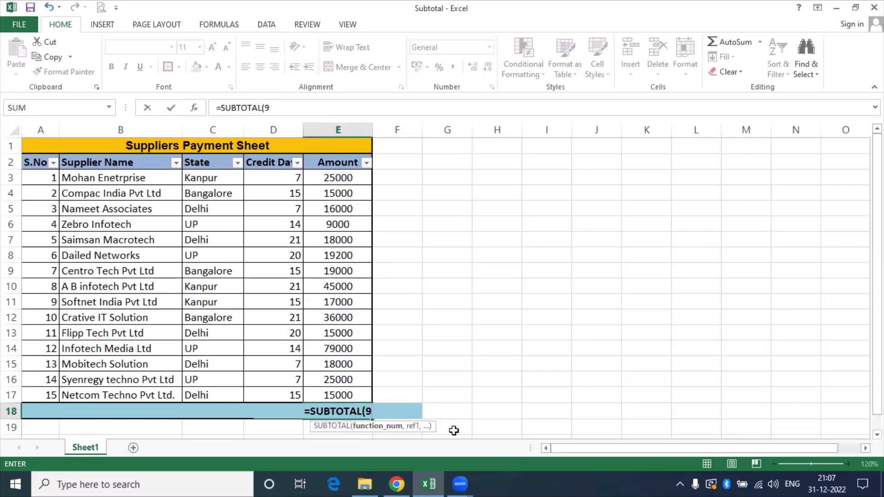
text(,)
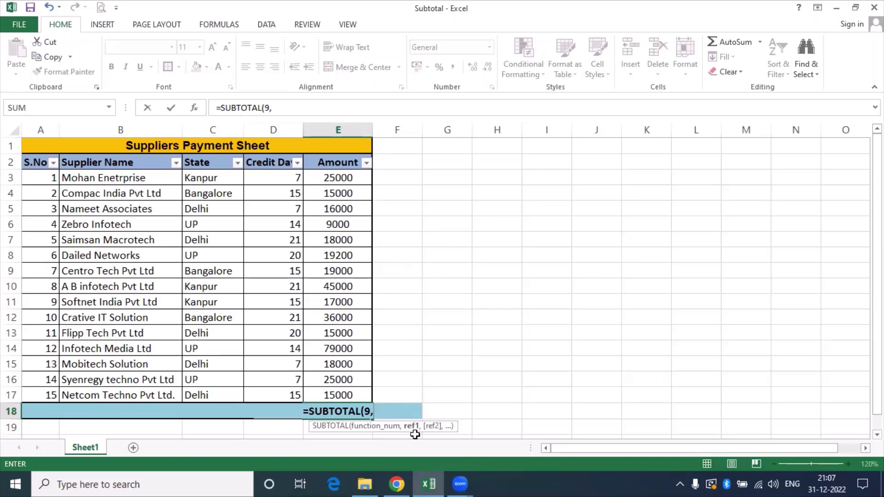
drag(338, 179, 347, 395)
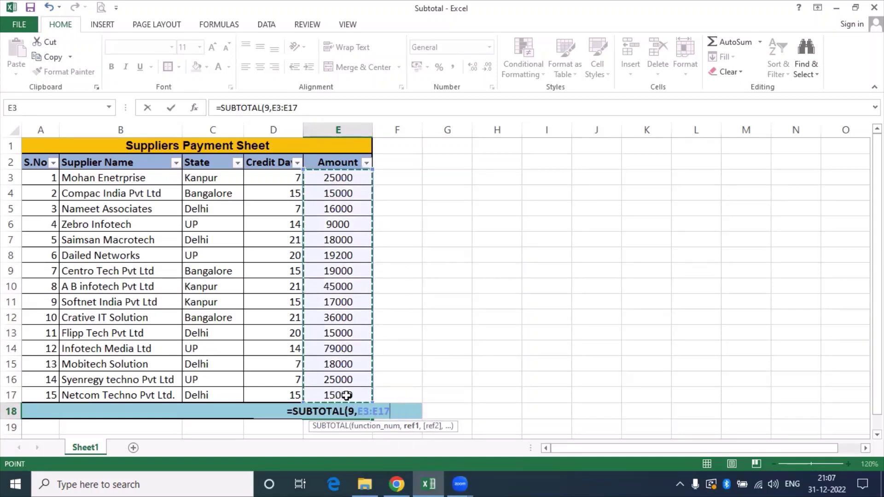
key(Return)
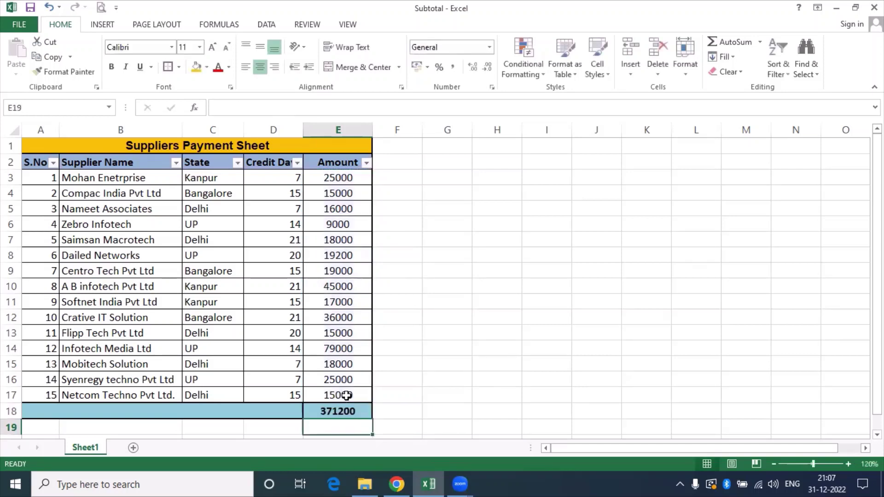
click(347, 408)
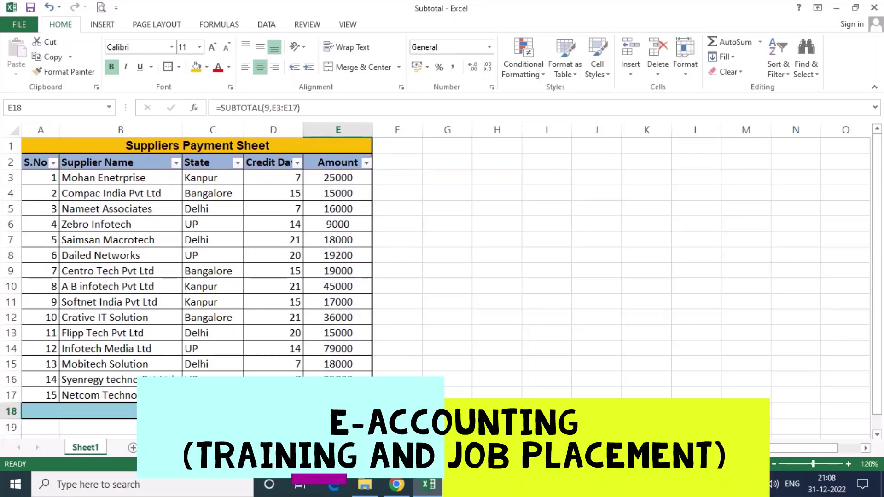
Step: Filter the Credit Days column to 15 only, and select the visible amounts to compare their sum with the subtotal
click(297, 163)
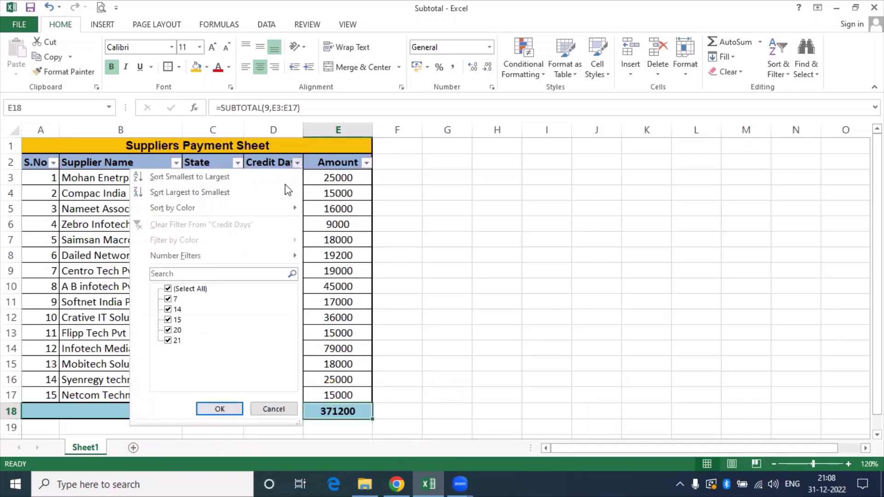
click(196, 289)
click(180, 319)
click(220, 410)
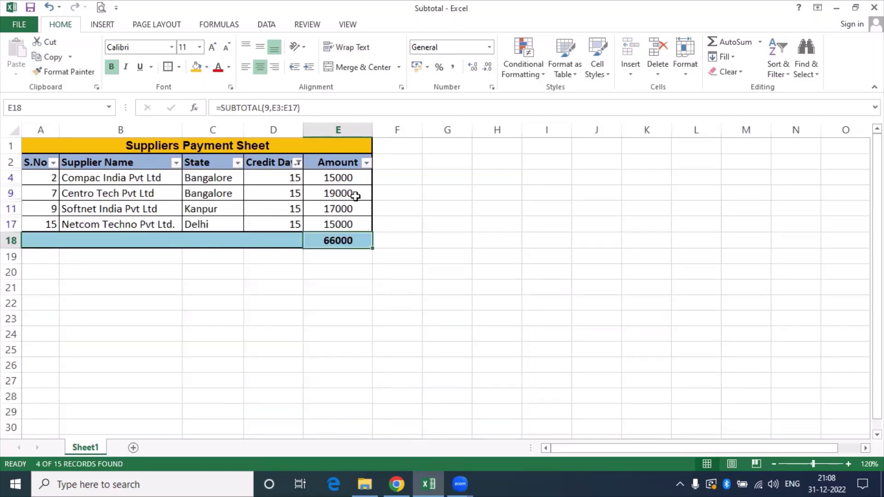
click(351, 182)
drag(351, 182, 352, 219)
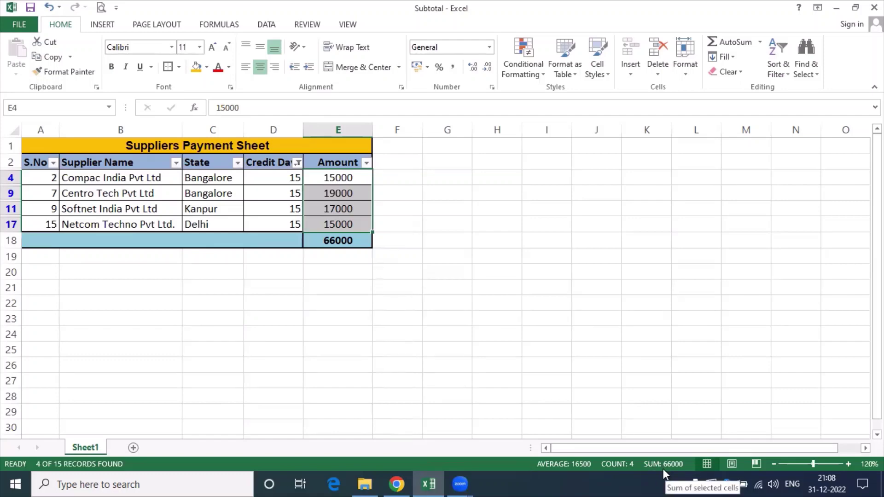
Step: Check the subtotal formula in E18, and remove the Credit Days filter so all supplier rows are listed
click(361, 239)
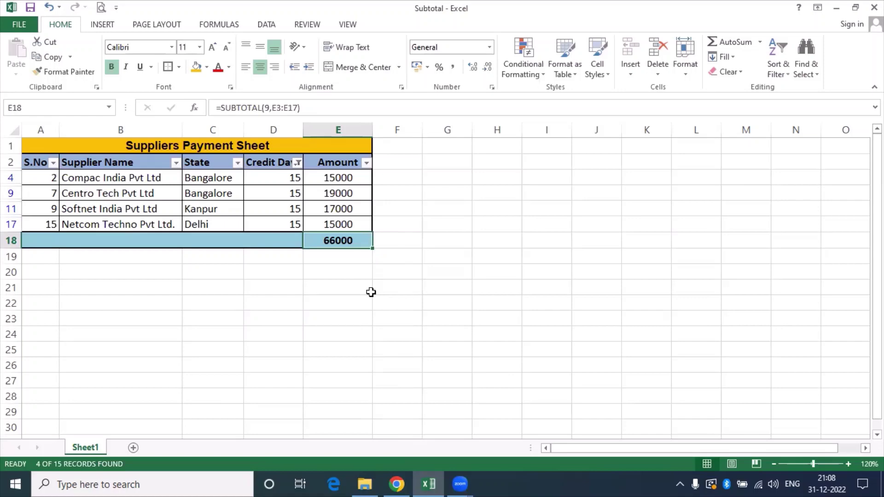
click(298, 163)
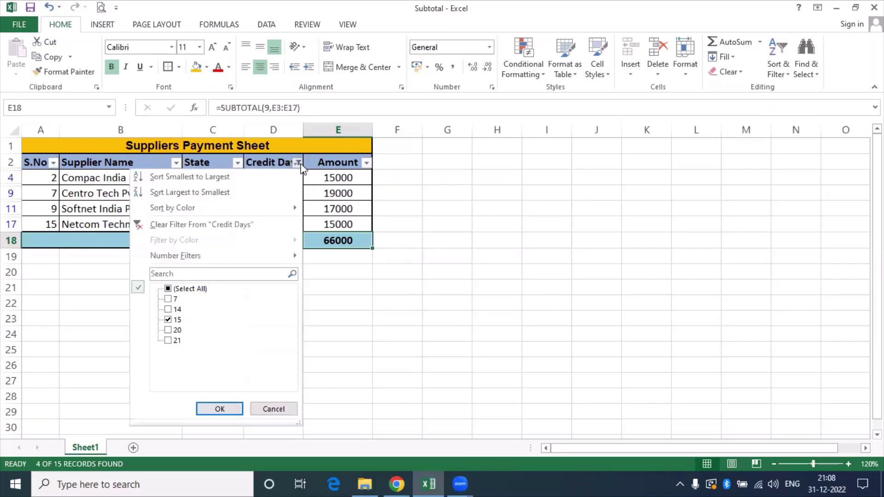
click(250, 226)
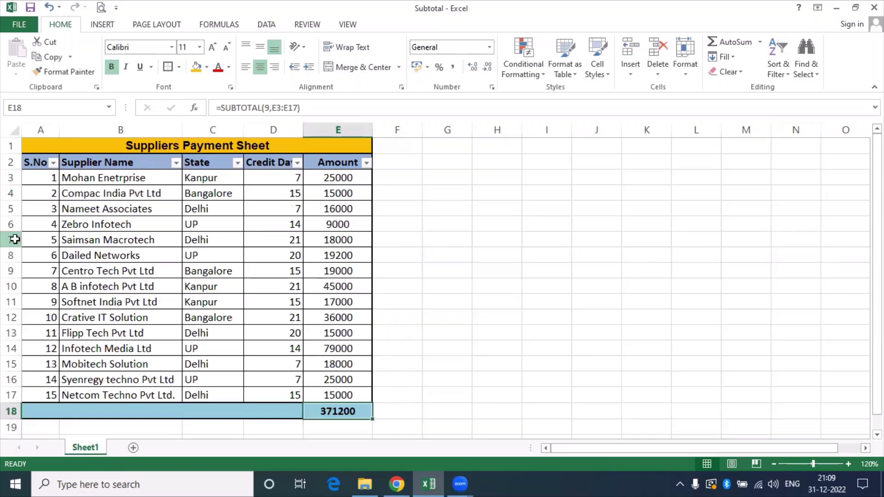
Step: Hide rows 7 and 8, and select the visible amounts from E3 to E17 to compare their sum with the subtotal
click(11, 239)
drag(16, 245, 11, 255)
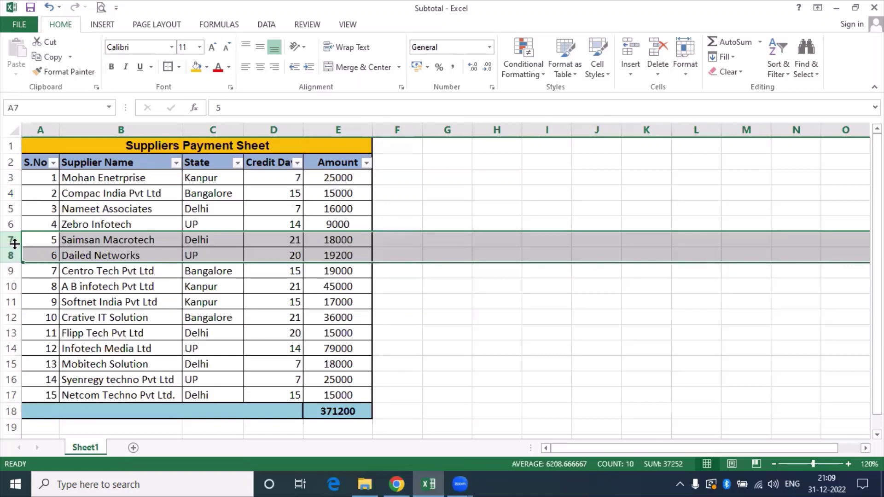
right_click(15, 247)
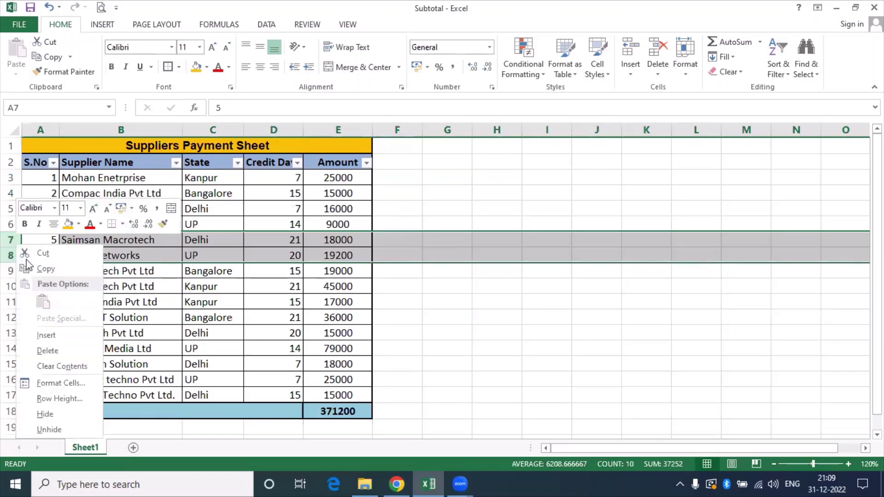
click(54, 415)
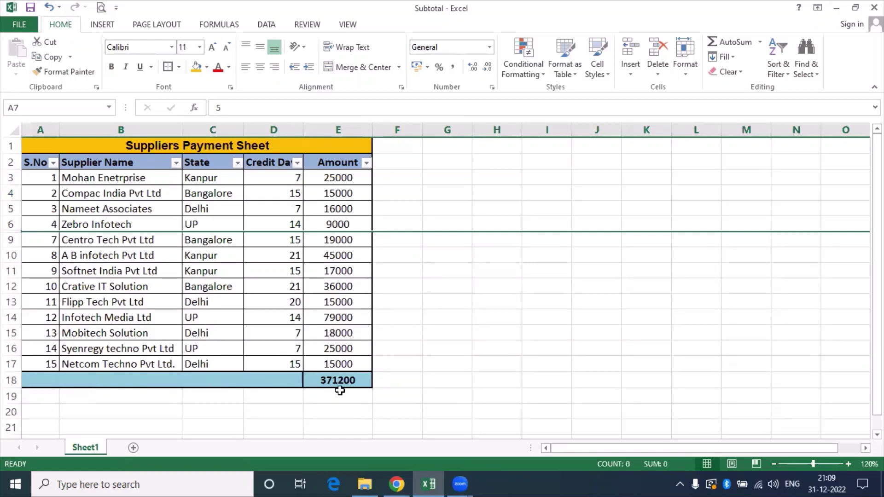
click(337, 381)
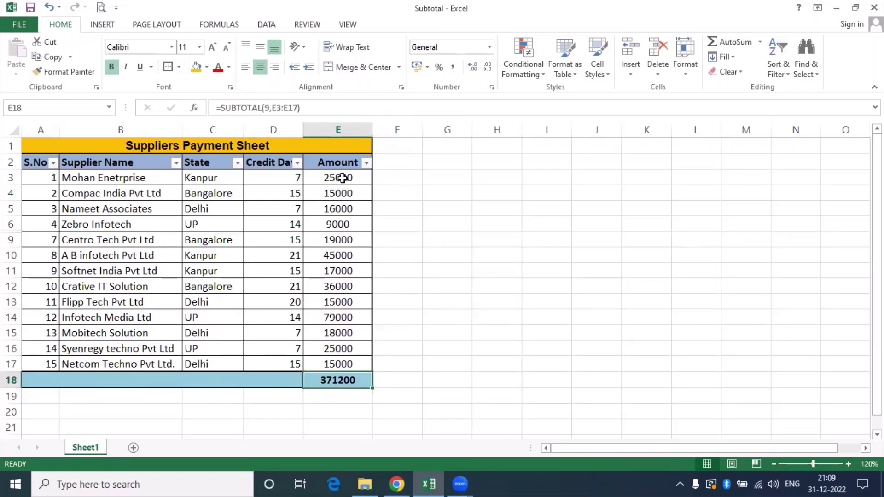
drag(342, 178, 345, 365)
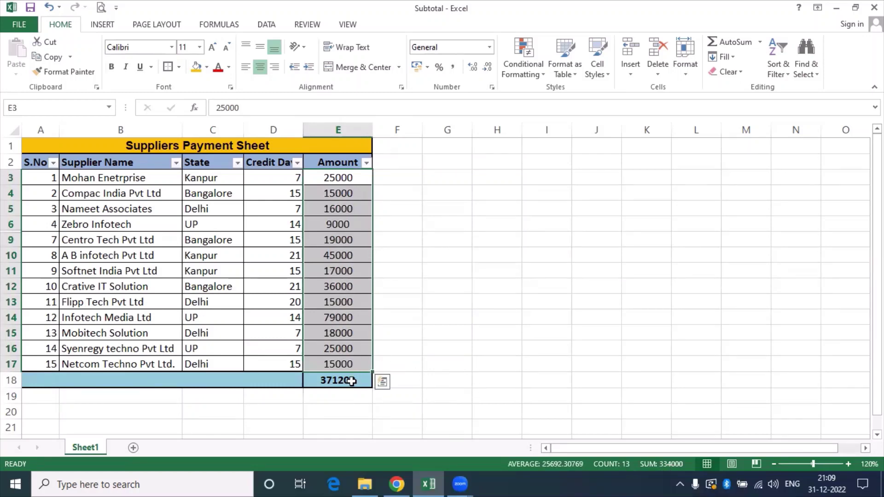
Step: Check the subtotal formula in E18, and unhide rows 7 and 8 between rows 6 and 11
click(354, 381)
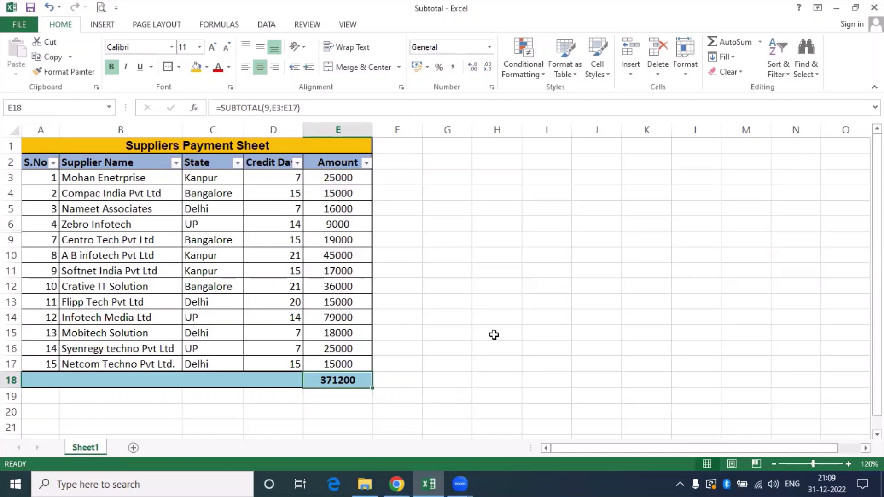
drag(10, 224, 10, 270)
right_click(10, 232)
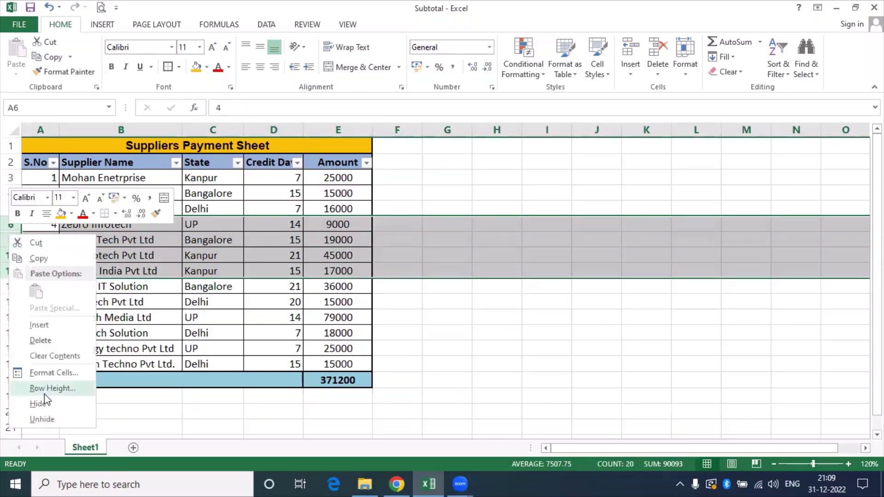
click(43, 420)
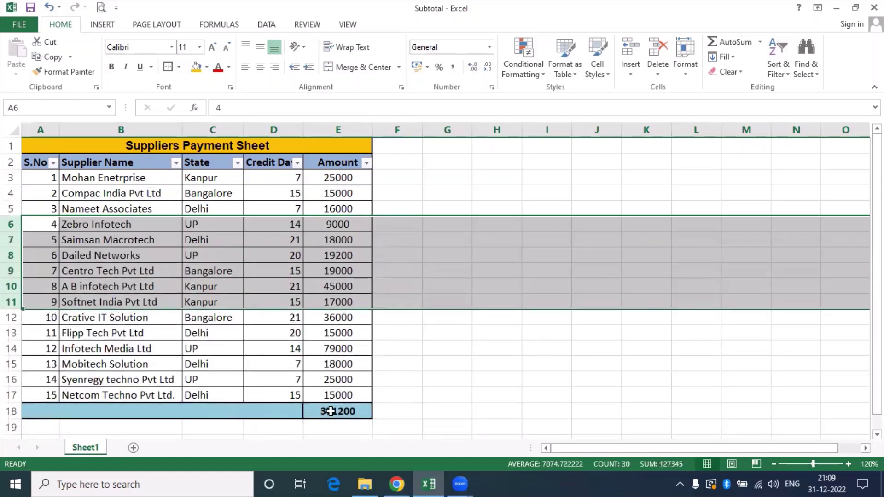
Step: Replace the total in E18 with =SUBTOTAL(109,E3:E17), using function number 109 for SUM
click(331, 412)
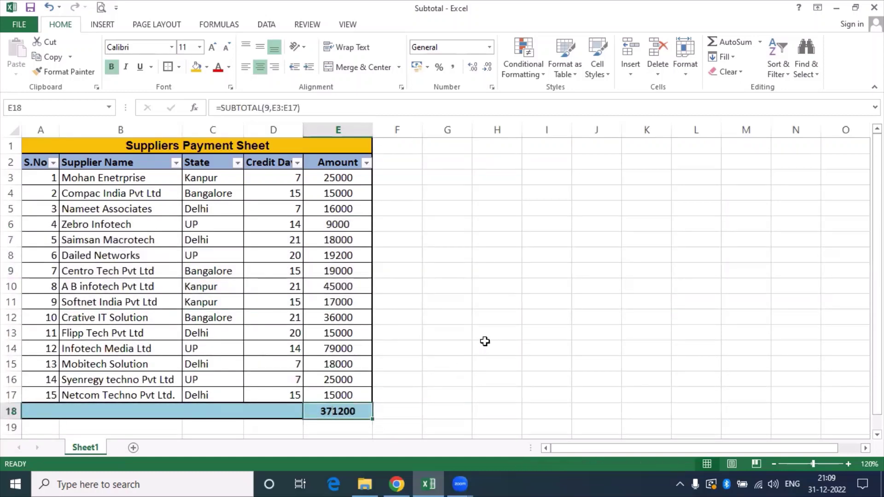
key(Delete)
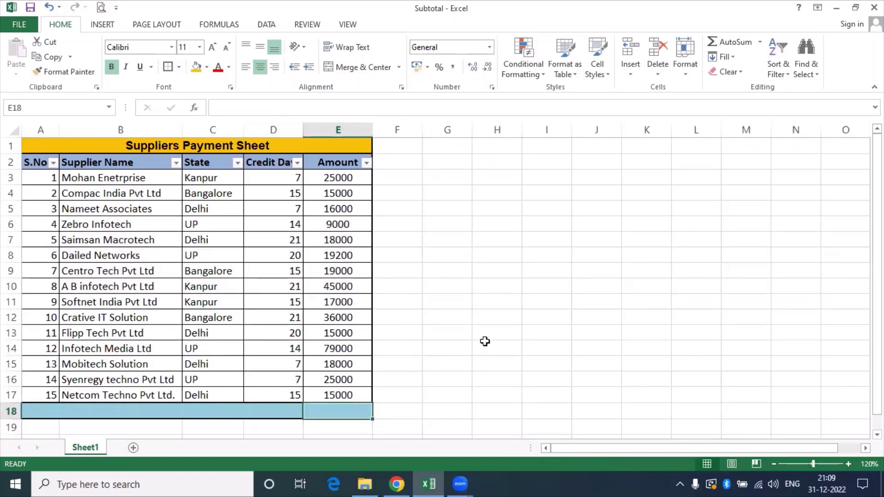
text(=)
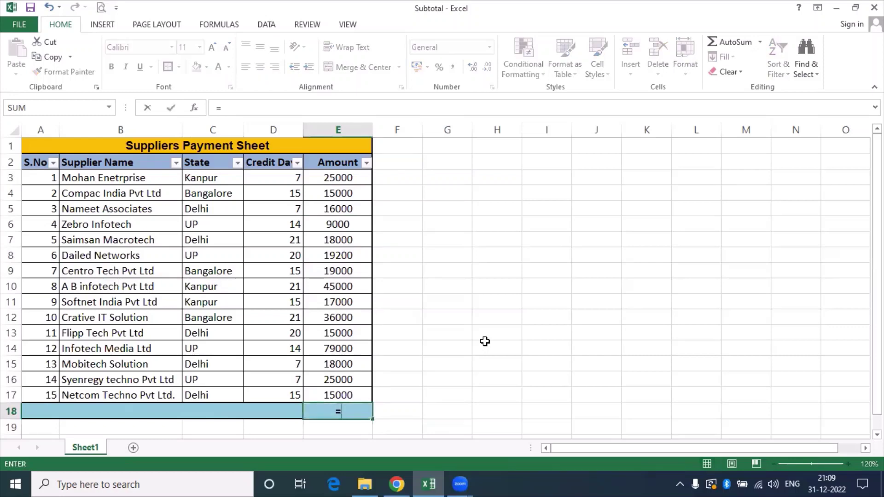
text(sub)
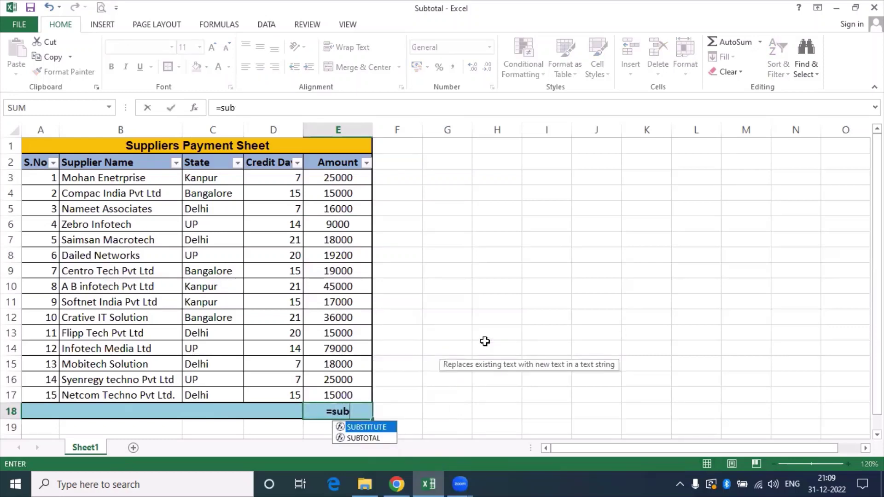
key(Down)
key(Tab)
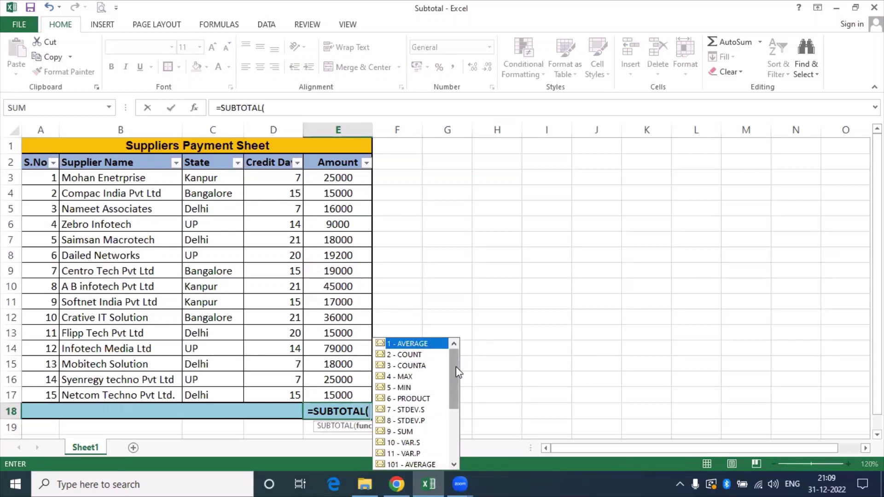
drag(456, 367, 446, 417)
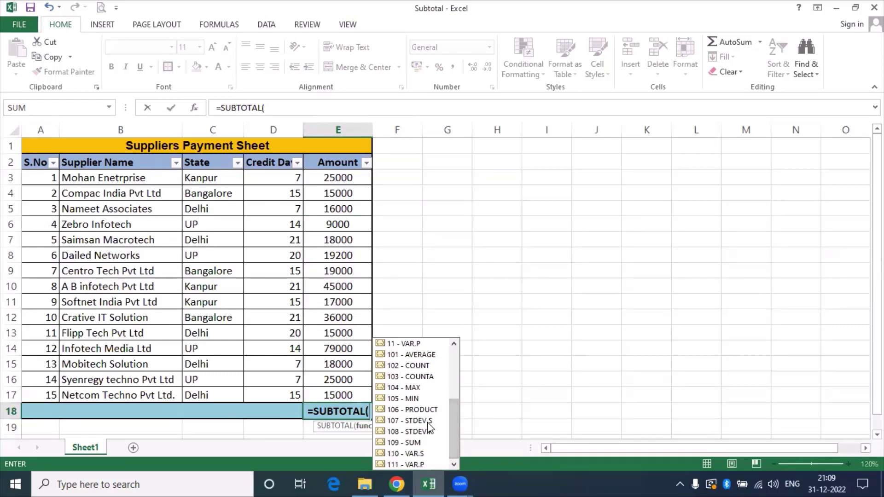
double_click(397, 443)
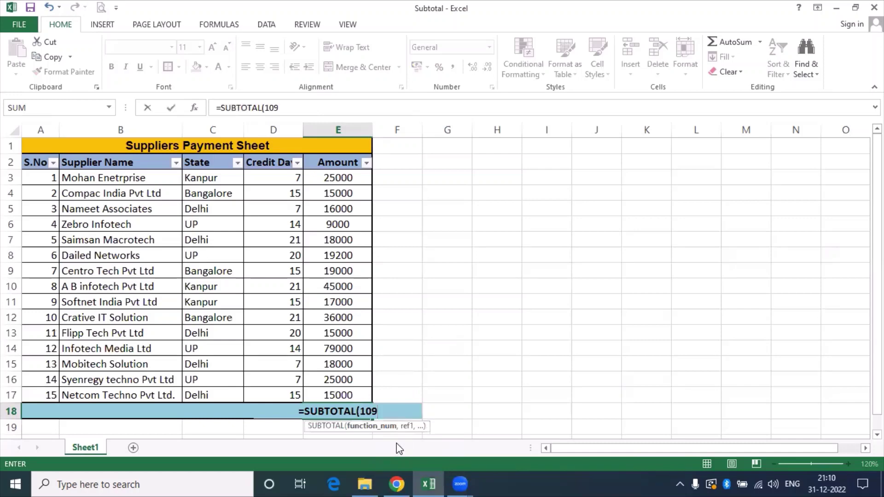
text(,)
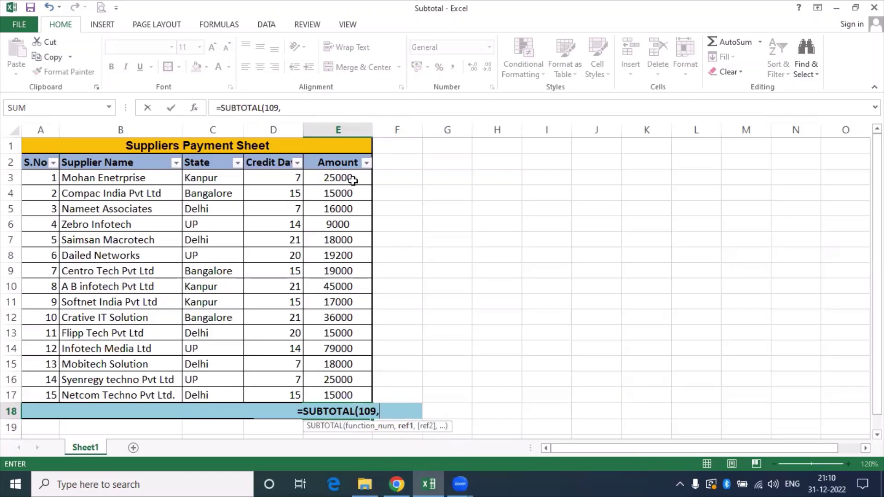
drag(353, 179, 355, 392)
text())
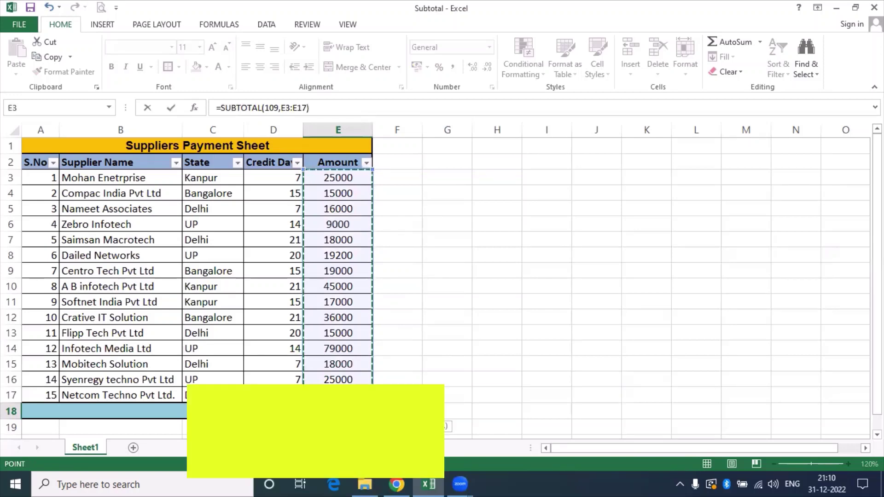
key(Return)
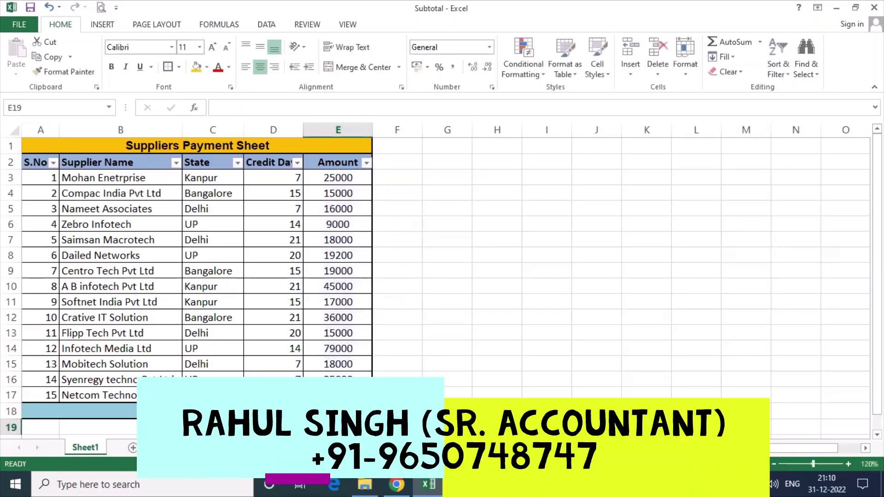
key(Up)
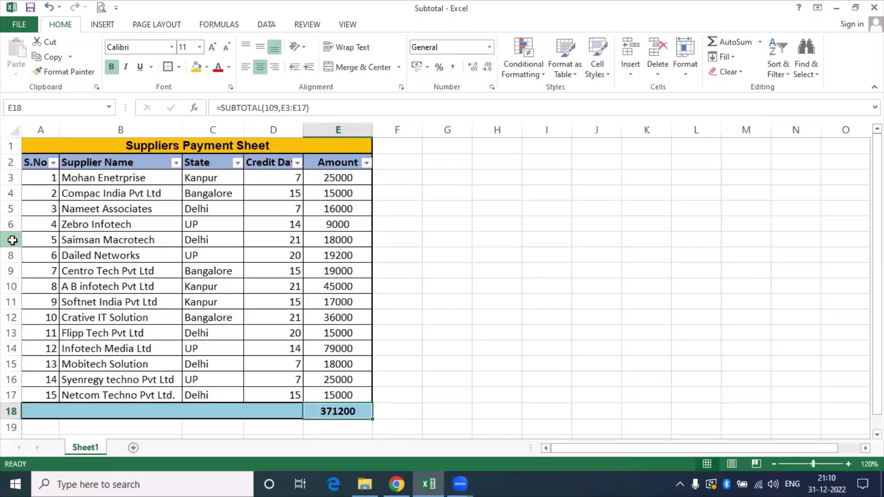
Step: Hide rows 7 and 8 again, and compare the sum of the visible amounts in E3 to E17 with the new subtotal in E18
drag(10, 240, 10, 255)
right_click(10, 255)
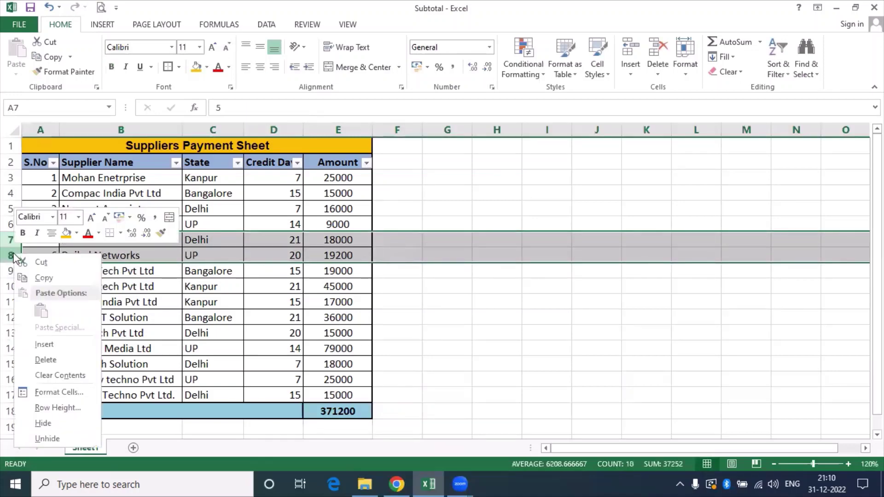
click(52, 424)
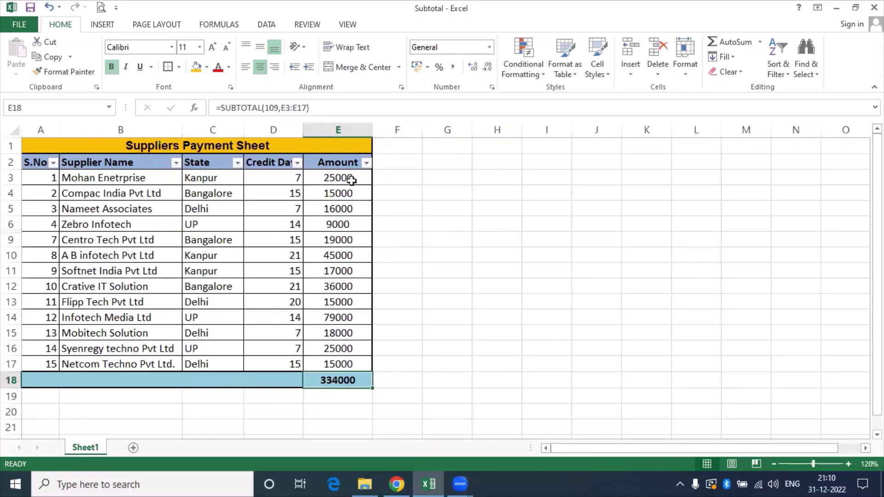
drag(351, 180, 353, 360)
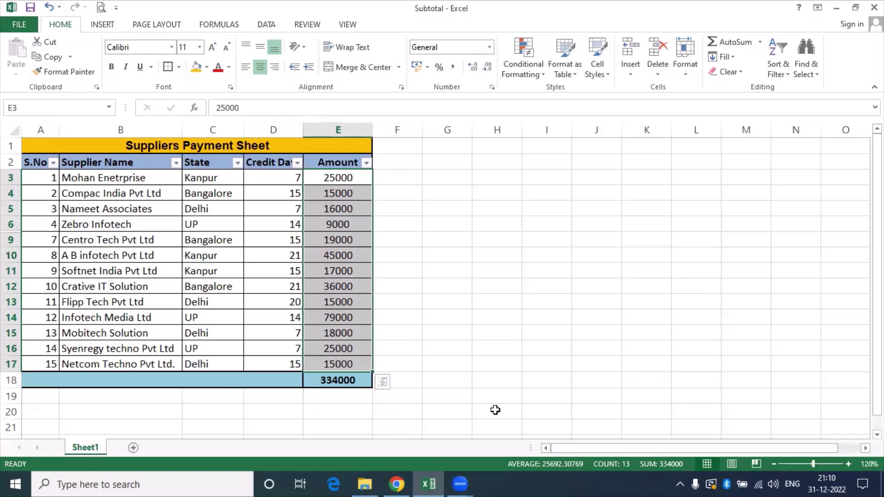
click(358, 378)
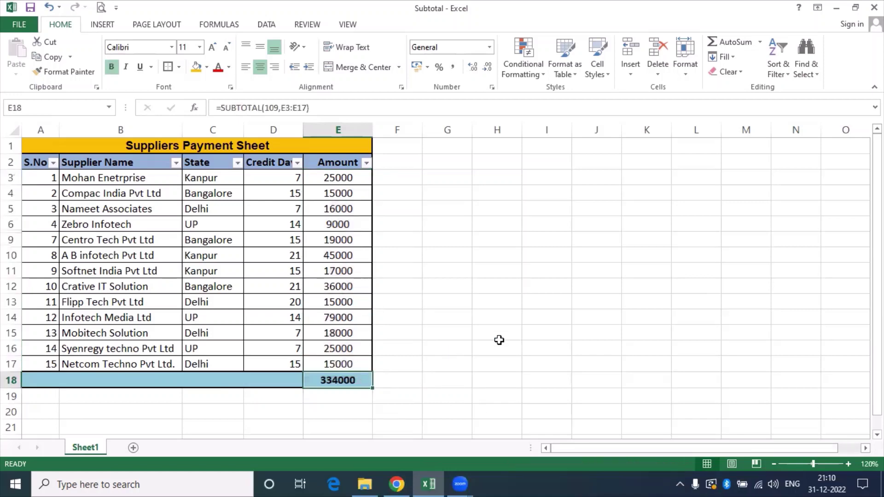